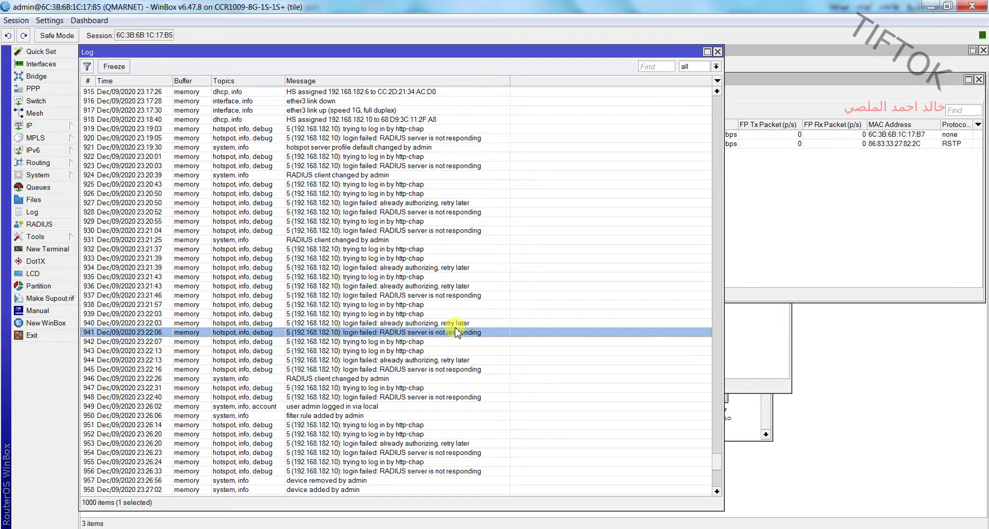
Create a new bridge named userman, copying its name before confirming.
{"action": "left_click", "coordinate": [52, 77]}
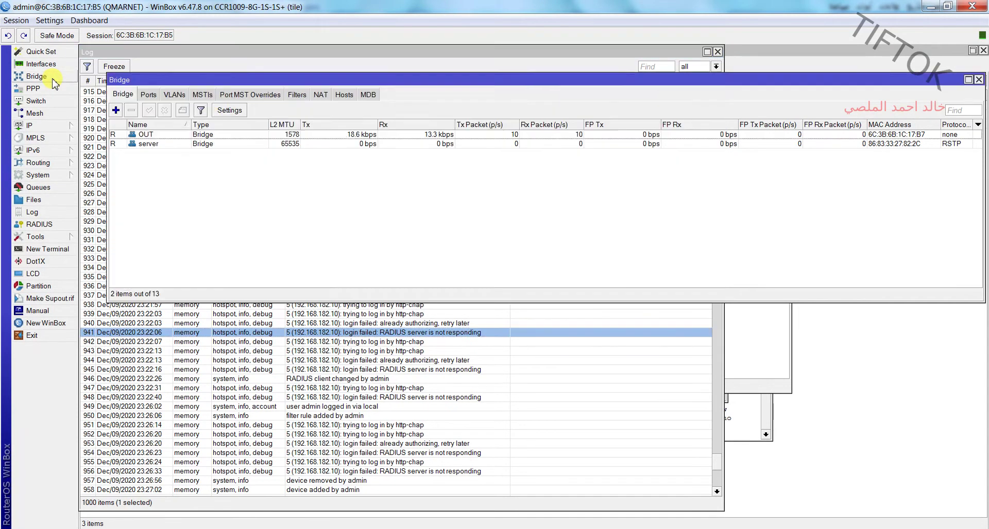
{"action": "left_click", "coordinate": [116, 109]}
{"action": "right_click", "coordinate": [208, 88]}
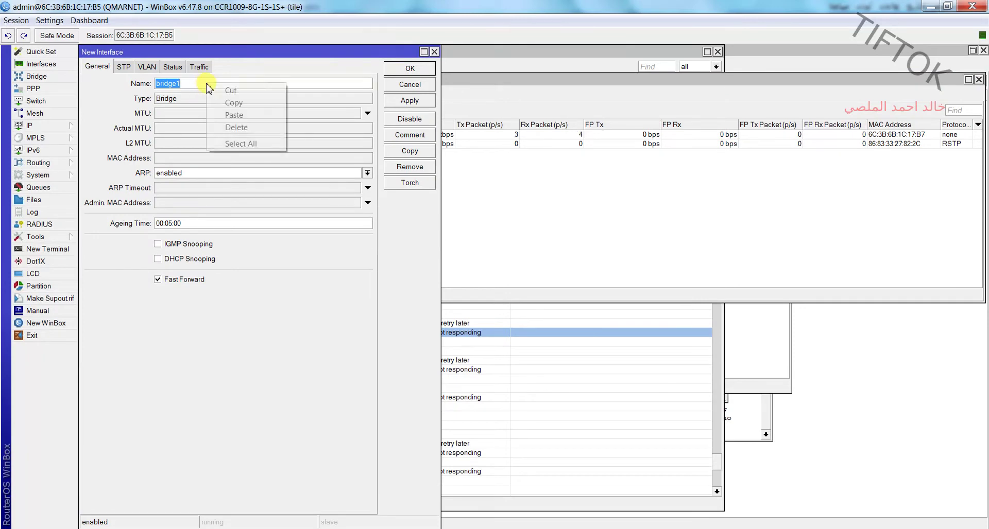
{"action": "left_click", "coordinate": [235, 115]}
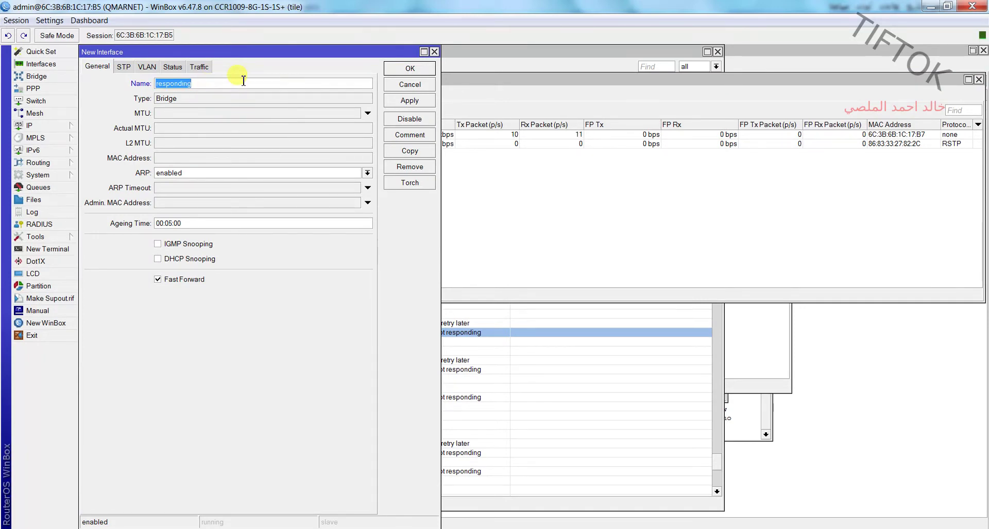
{"action": "type", "text": "userman"}
{"action": "double_click", "coordinate": [243, 81]}
{"action": "right_click", "coordinate": [243, 81]}
{"action": "left_click", "coordinate": [268, 101]}
{"action": "left_click", "coordinate": [409, 68]}
Add address 192.168.87.1/24 on the userman interface, apply it, and copy the address.
{"action": "left_click", "coordinate": [58, 125]}
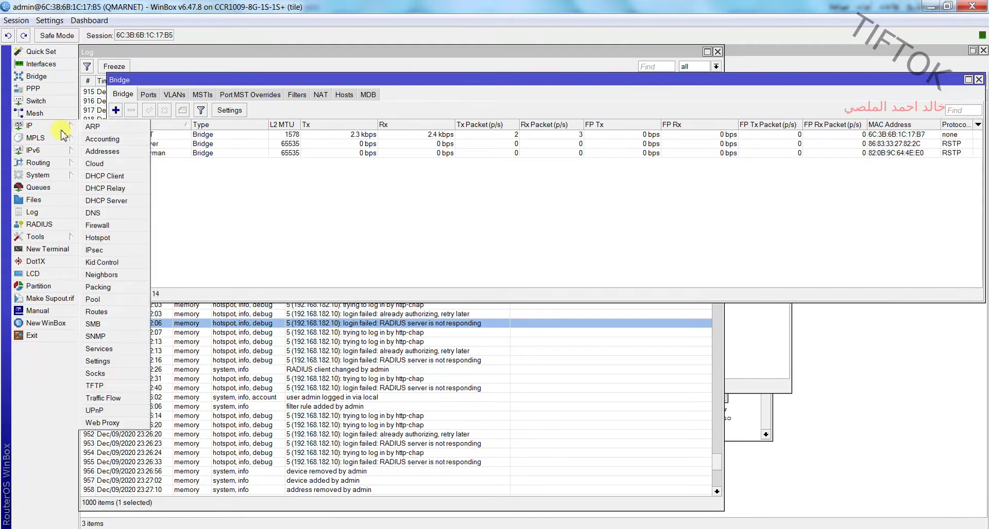
{"action": "left_click", "coordinate": [100, 143]}
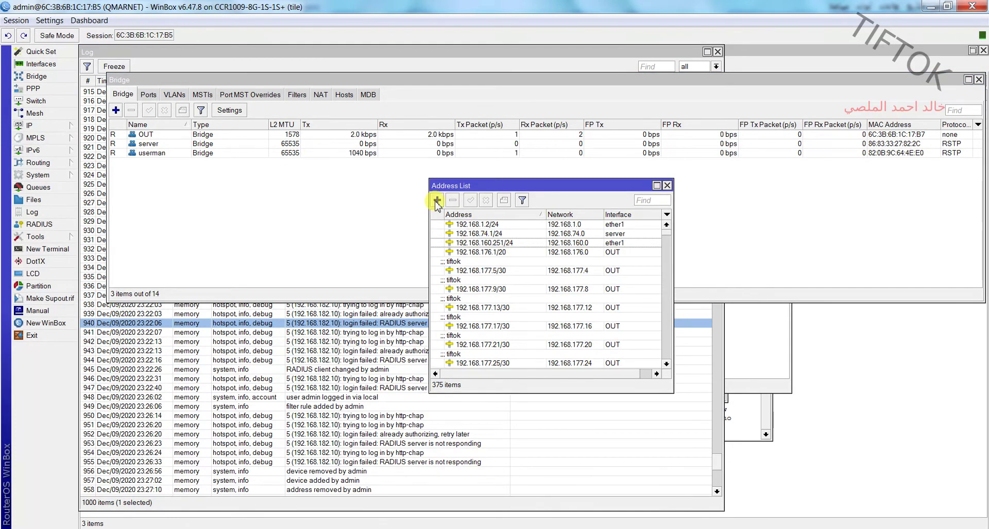
{"action": "left_click", "coordinate": [437, 201]}
{"action": "type", "text": "19"}
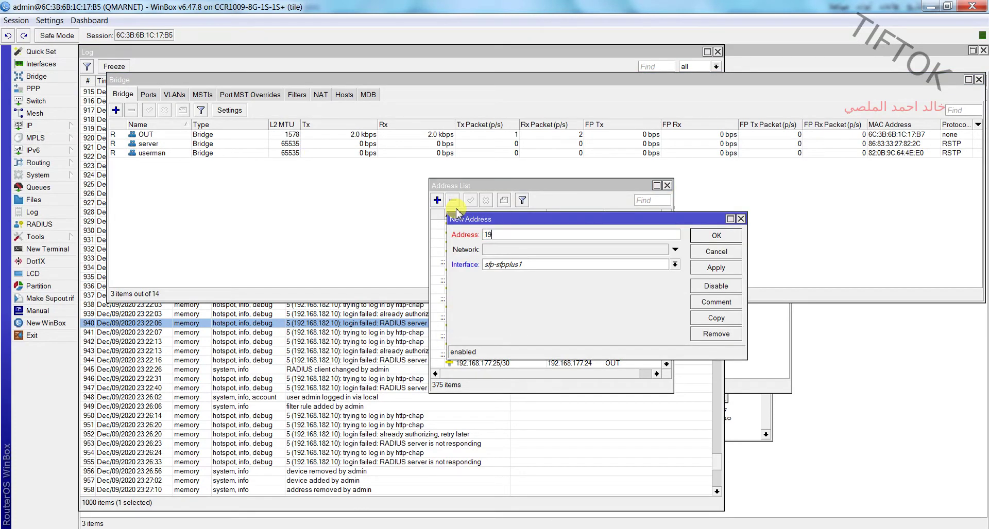
{"action": "type", "text": "2.168.87.1/244"}
{"action": "key", "text": "BackSpace"}
{"action": "left_click", "coordinate": [502, 265]}
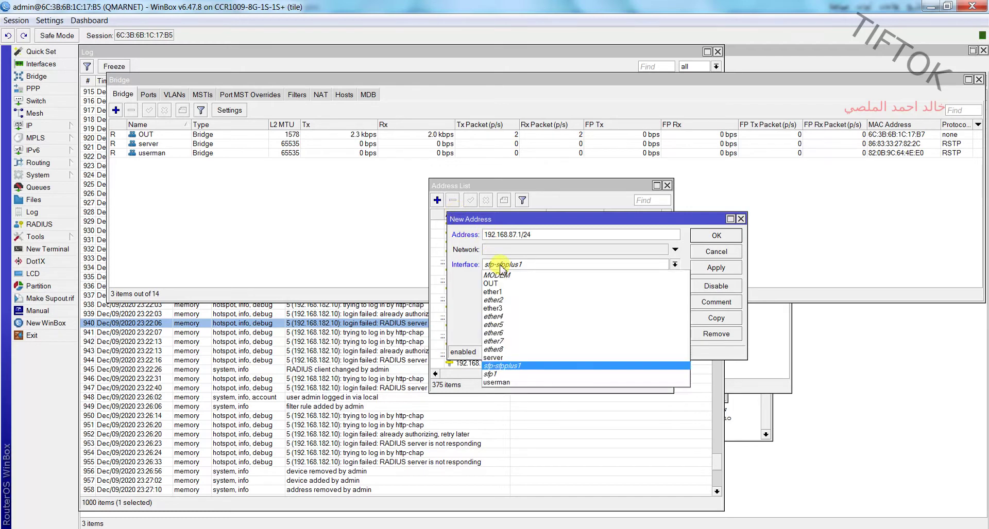
{"action": "left_click", "coordinate": [582, 382]}
{"action": "left_click", "coordinate": [703, 268]}
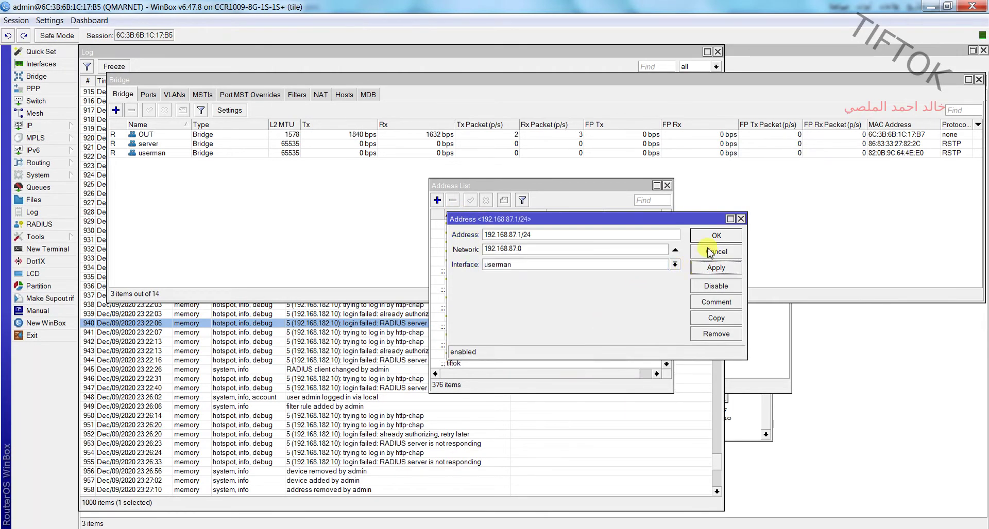
{"action": "double_click", "coordinate": [604, 235]}
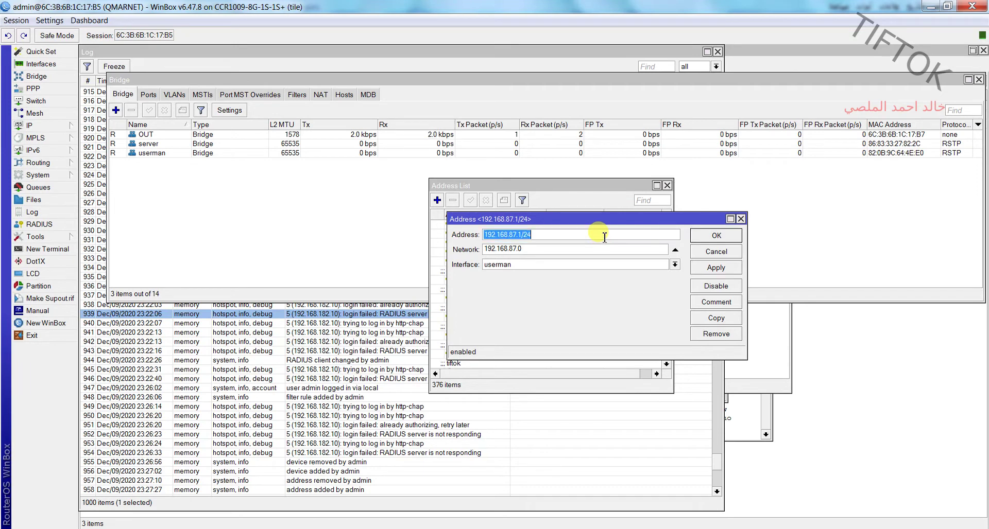
{"action": "right_click", "coordinate": [604, 235]}
{"action": "left_click", "coordinate": [651, 257]}
{"action": "left_click", "coordinate": [716, 235]}
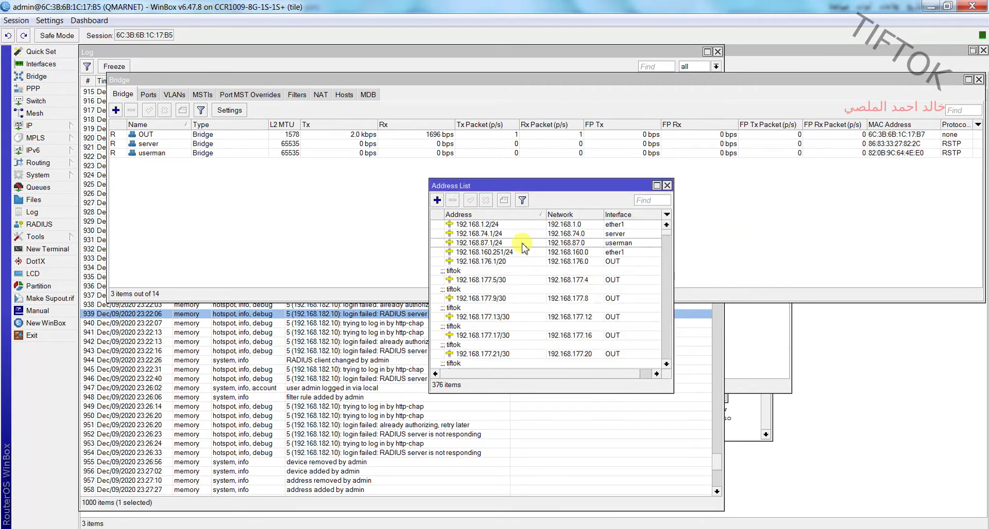
Change the ppp hotspot RADIUS server address from 127.0.0.1 to 192.168.87.1.
{"action": "left_click", "coordinate": [39, 225]}
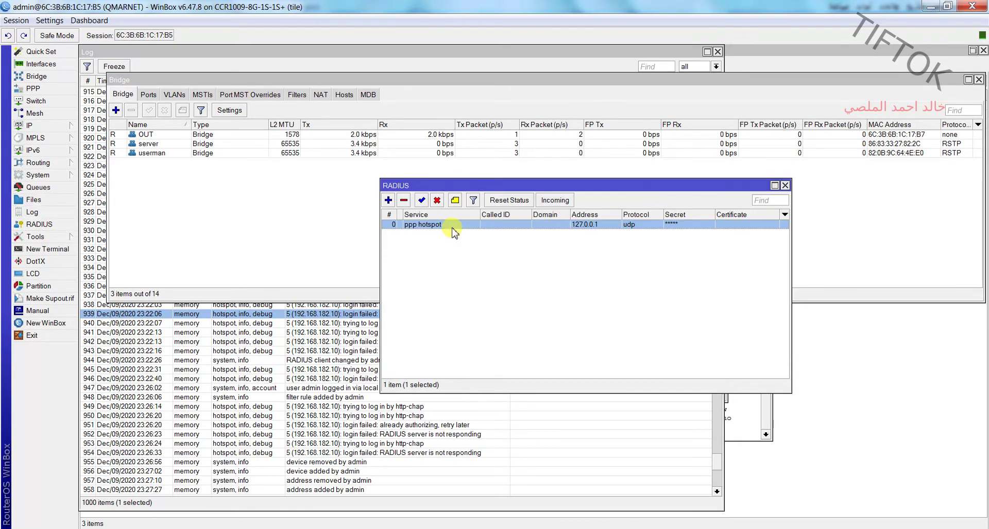
{"action": "double_click", "coordinate": [453, 232]}
{"action": "double_click", "coordinate": [509, 289]}
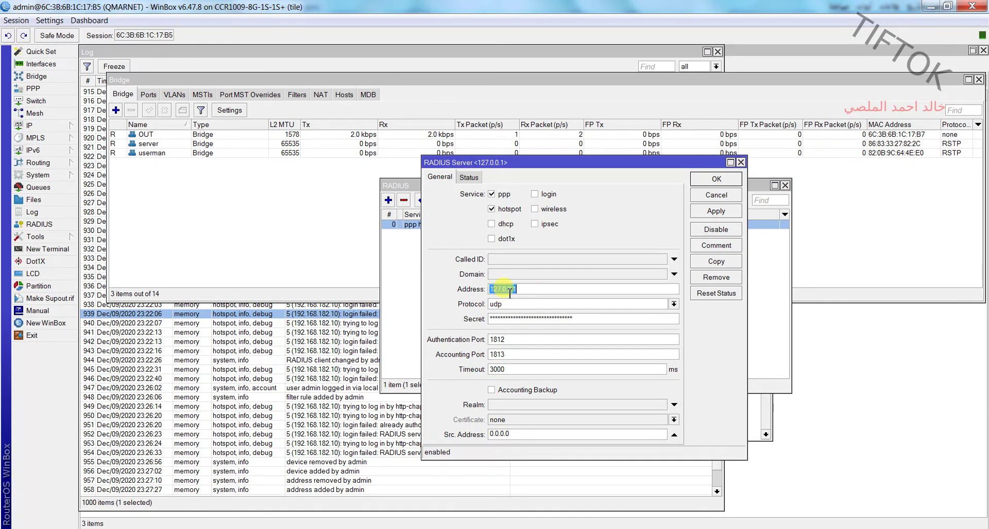
{"action": "type", "text": "192.168.87"}
{"action": "key", "text": "BackSpace"}
{"action": "key", "text": "BackSpace"}
{"action": "key", "text": "BackSpace"}
{"action": "key", "text": "BackSpace"}
{"action": "key", "text": "BackSpace"}
{"action": "key", "text": "BackSpace"}
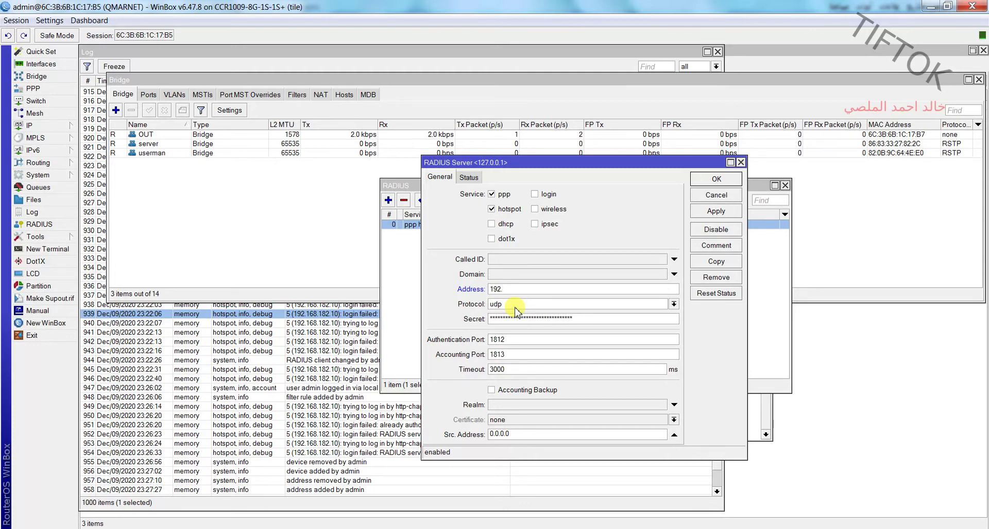
{"action": "type", "text": "168.87.1"}
{"action": "left_click", "coordinate": [726, 183]}
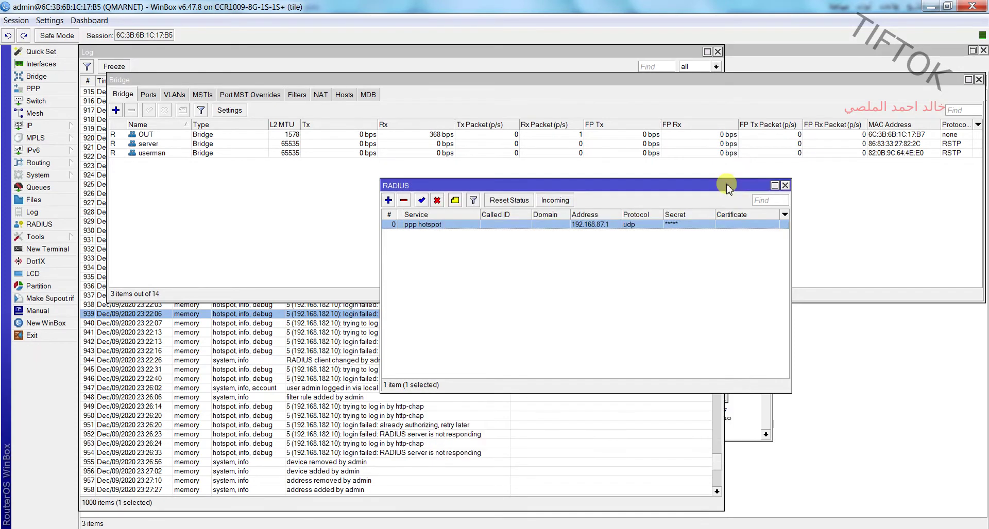
{"action": "left_click", "coordinate": [55, 126]}
Start a new accept filter rule on the input chain.
{"action": "left_click", "coordinate": [123, 226]}
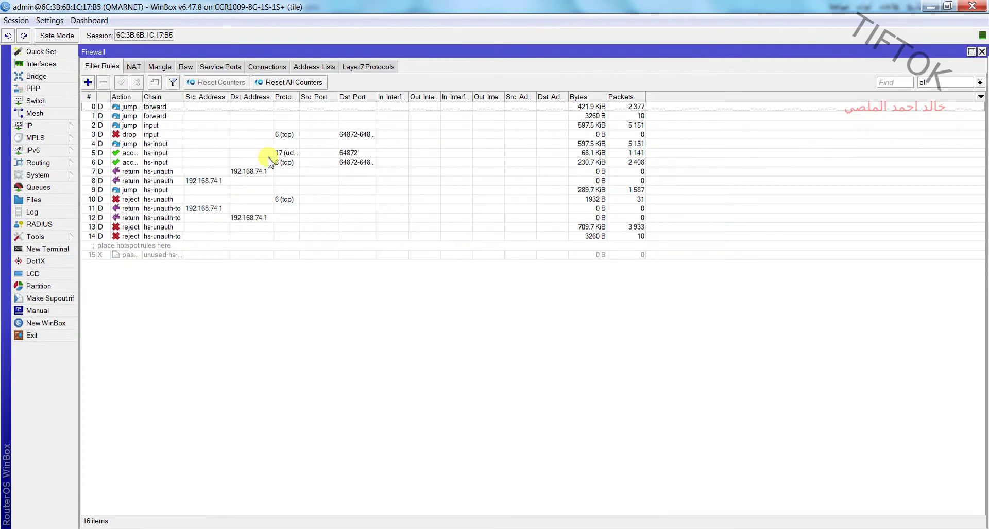
{"action": "left_click", "coordinate": [89, 83]}
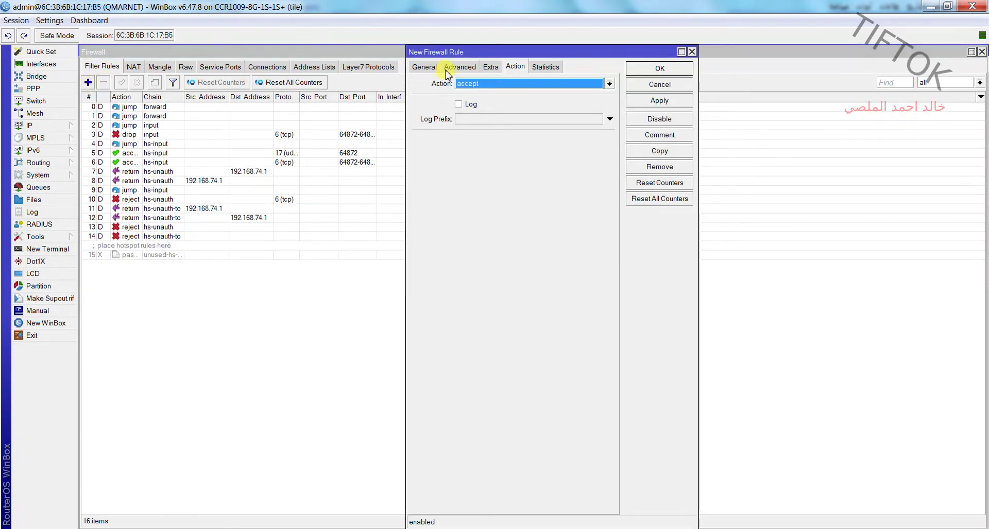
{"action": "left_click", "coordinate": [494, 84]}
{"action": "left_click", "coordinate": [426, 71]}
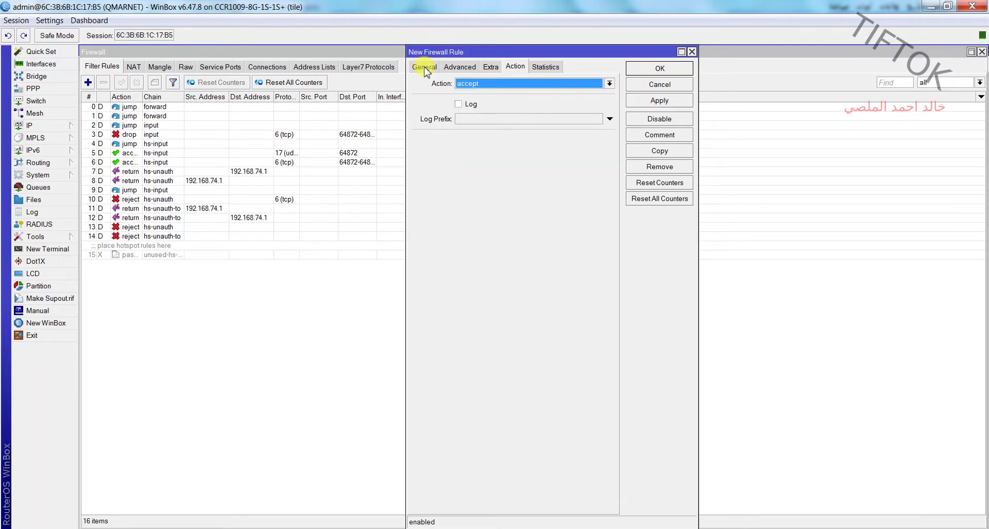
{"action": "left_click", "coordinate": [425, 71]}
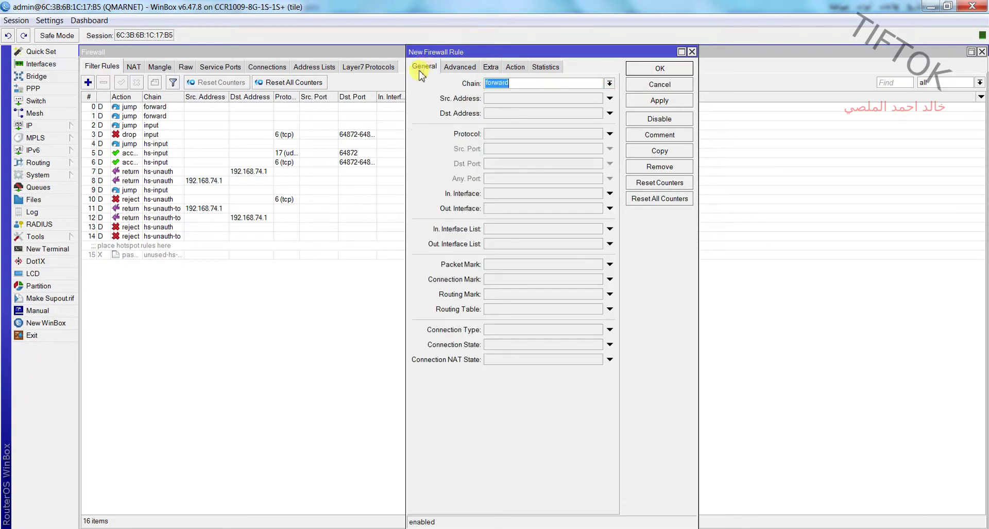
{"action": "left_click", "coordinate": [610, 83]}
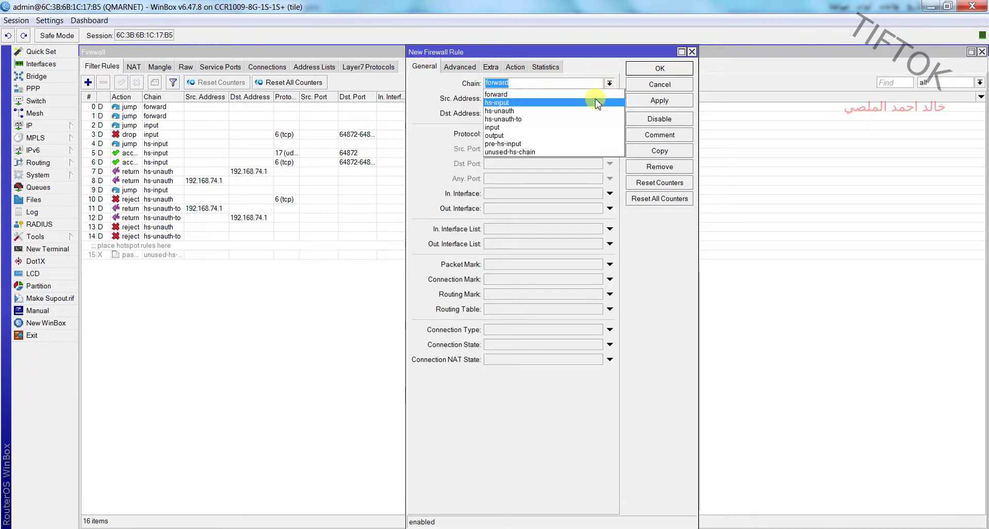
{"action": "left_click", "coordinate": [575, 128]}
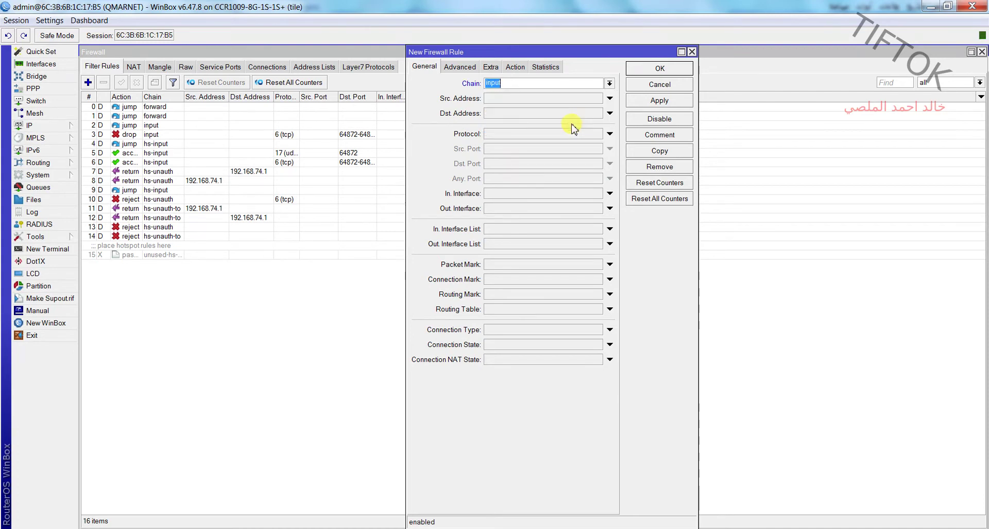
Set the rule's source address to 192.168.87.0/24, save it, and move rule 16 to the top.
{"action": "left_click", "coordinate": [522, 98]}
{"action": "right_click", "coordinate": [523, 99]}
{"action": "left_click", "coordinate": [544, 131]}
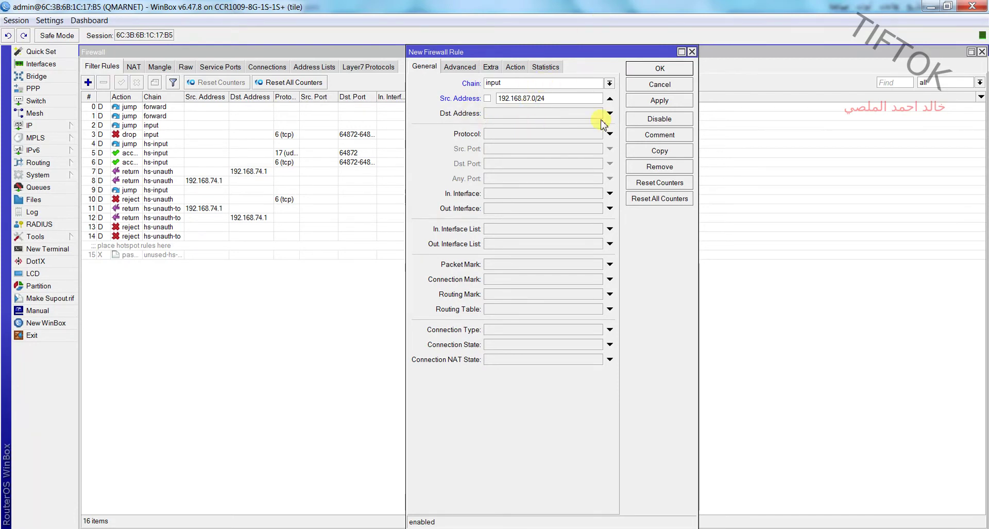
{"action": "left_click", "coordinate": [673, 105]}
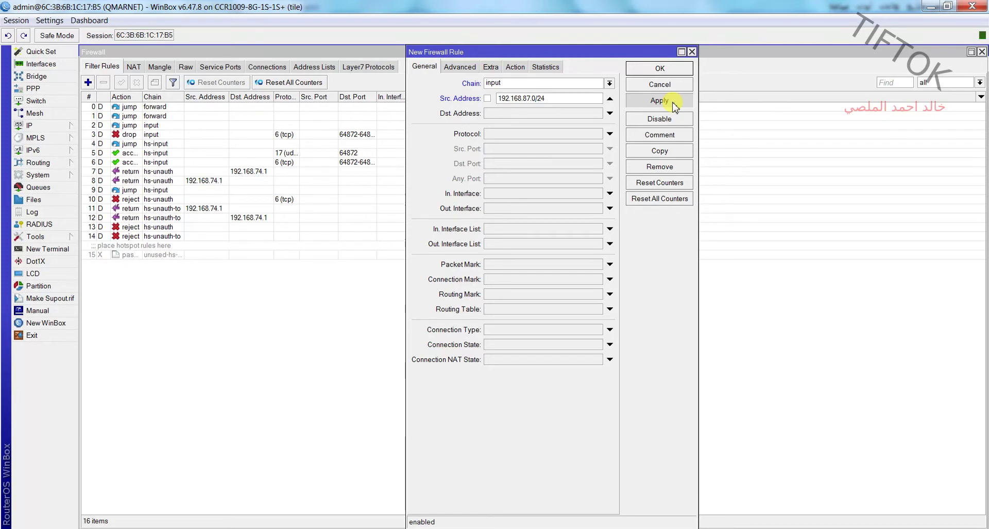
{"action": "left_click", "coordinate": [662, 72]}
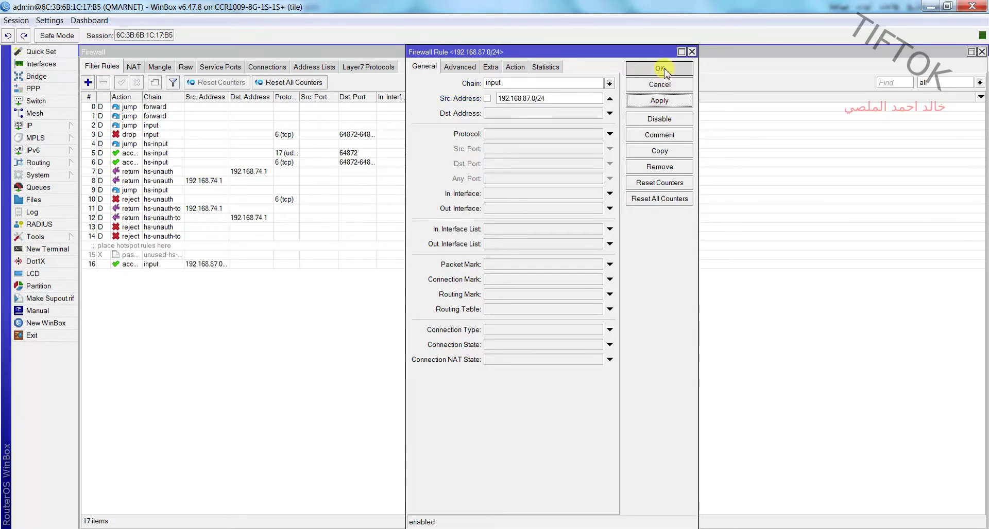
{"action": "left_click", "coordinate": [206, 268]}
{"action": "left_click_drag", "start_coordinate": [206, 268], "coordinate": [204, 109]}
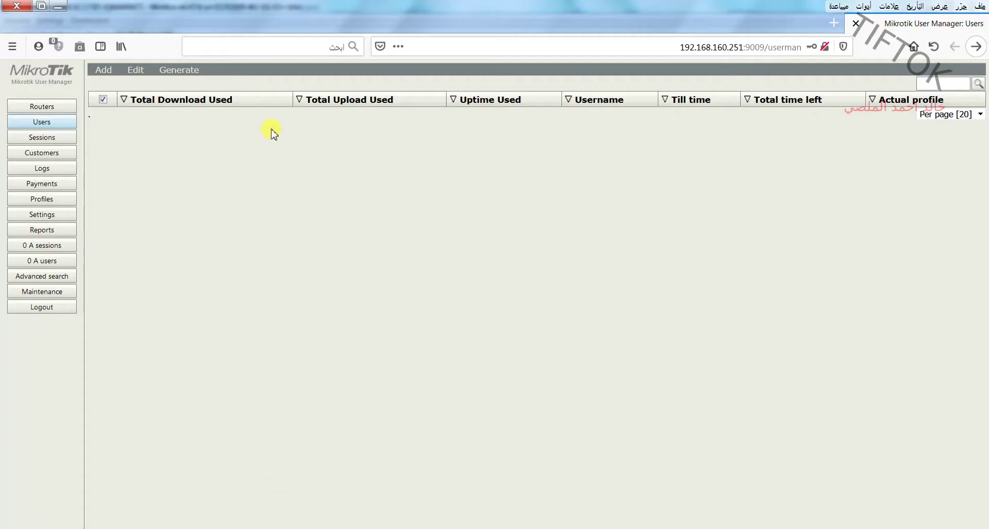
Change the qamar_net router's IP address from 127.0.0.1 to 192.168.87.1 and save it.
{"action": "left_click", "coordinate": [29, 107]}
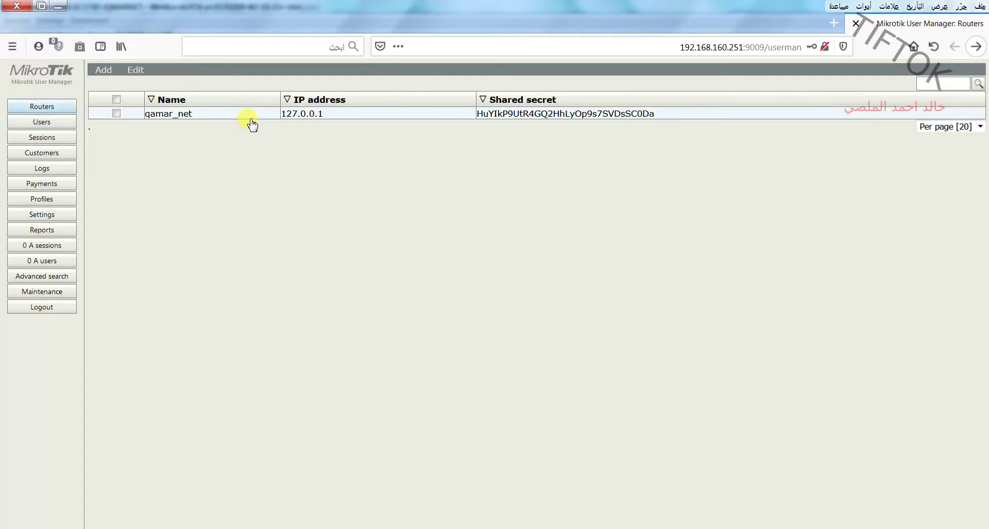
{"action": "left_click", "coordinate": [252, 123]}
{"action": "double_click", "coordinate": [500, 235]}
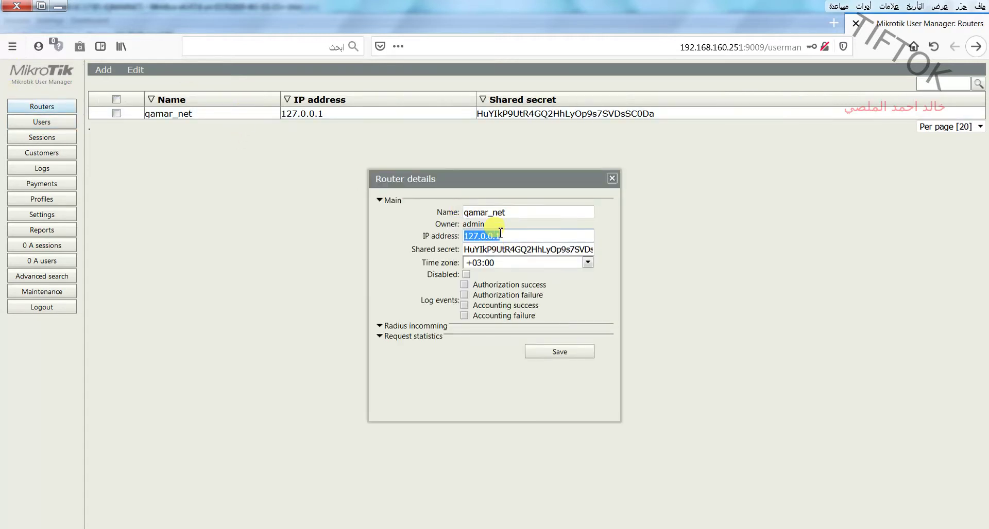
{"action": "type", "text": "192.16"}
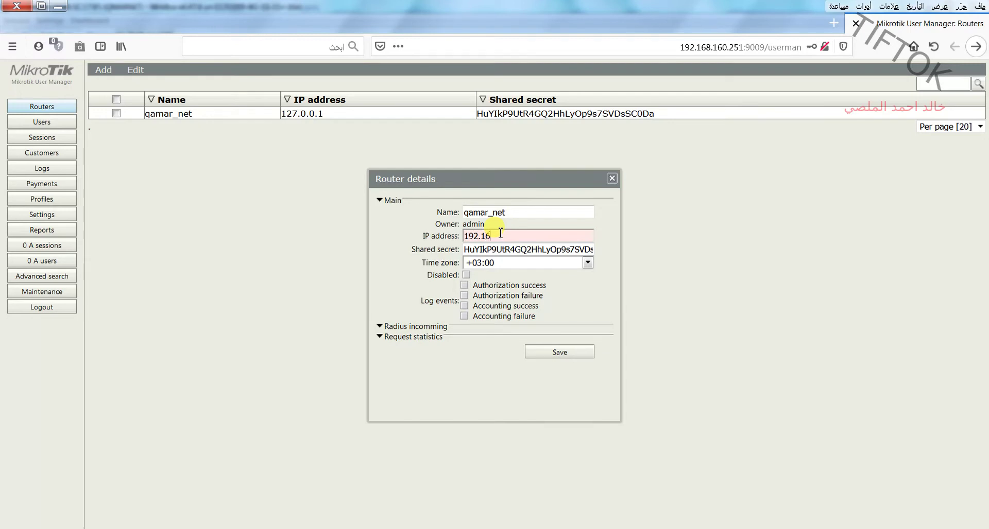
{"action": "type", "text": "8.87.4"}
{"action": "key", "text": "BackSpace"}
{"action": "type", "text": "1"}
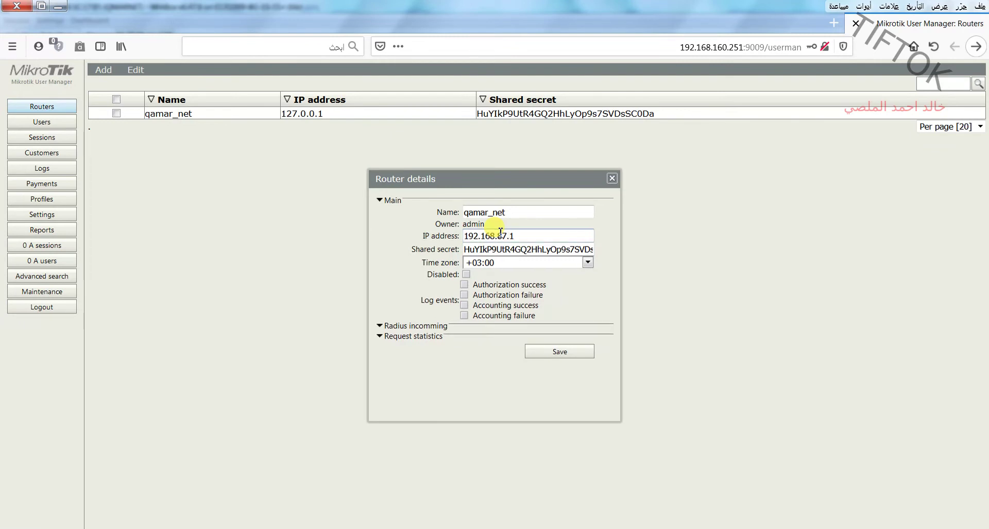
{"action": "left_click", "coordinate": [561, 352]}
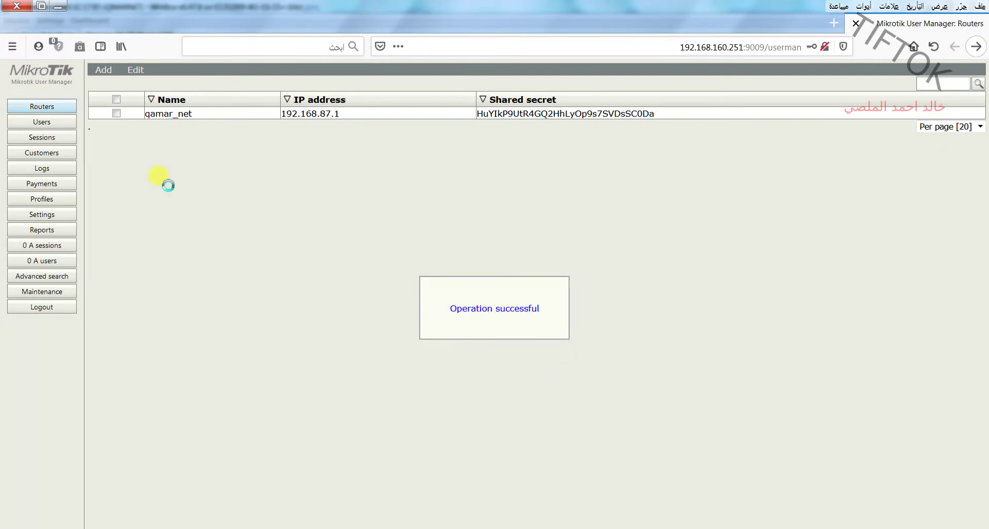
{"action": "left_click", "coordinate": [58, 124]}
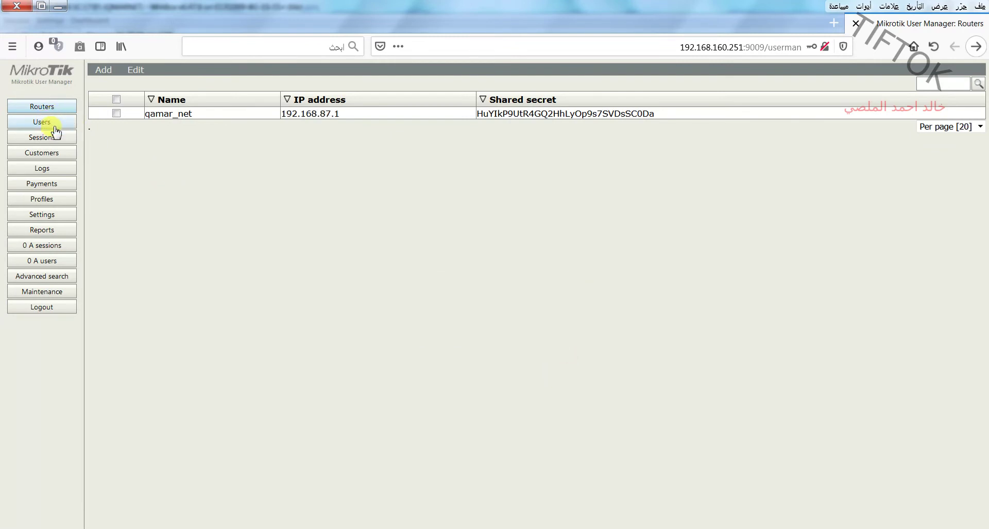
Add one user with a username and password, keeping the P6H profile assigned.
{"action": "left_click", "coordinate": [103, 69]}
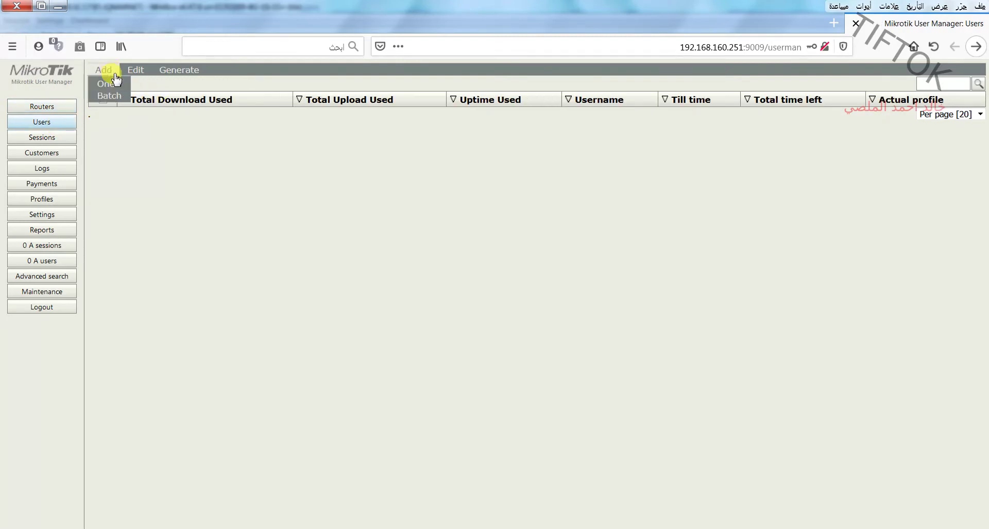
{"action": "left_click", "coordinate": [106, 82]}
{"action": "left_click", "coordinate": [491, 177]}
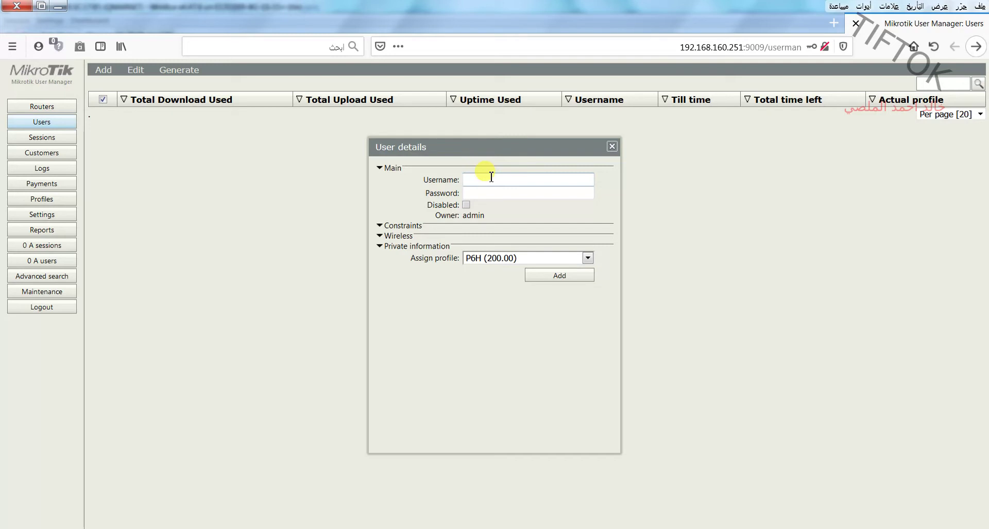
{"action": "type", "text": "9"}
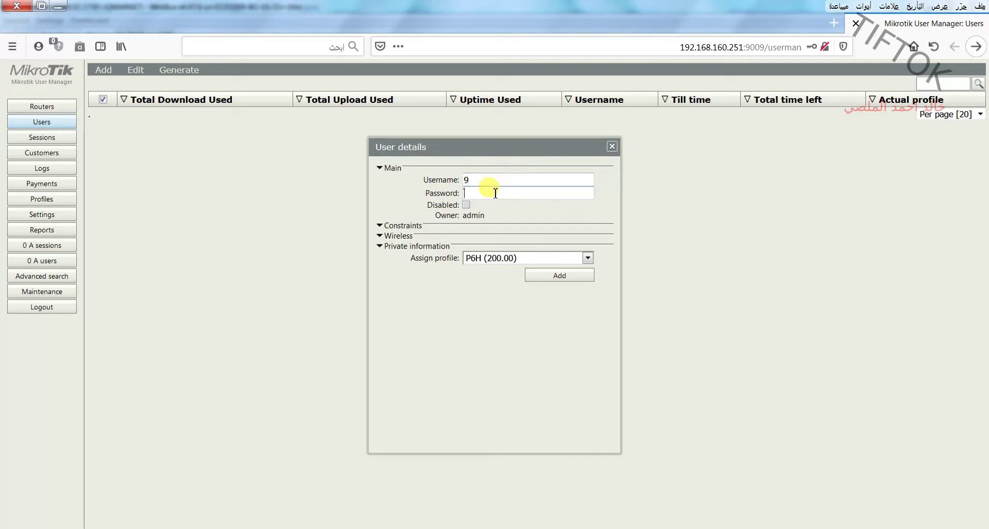
{"action": "left_click", "coordinate": [495, 193]}
{"action": "type", "text": "9"}
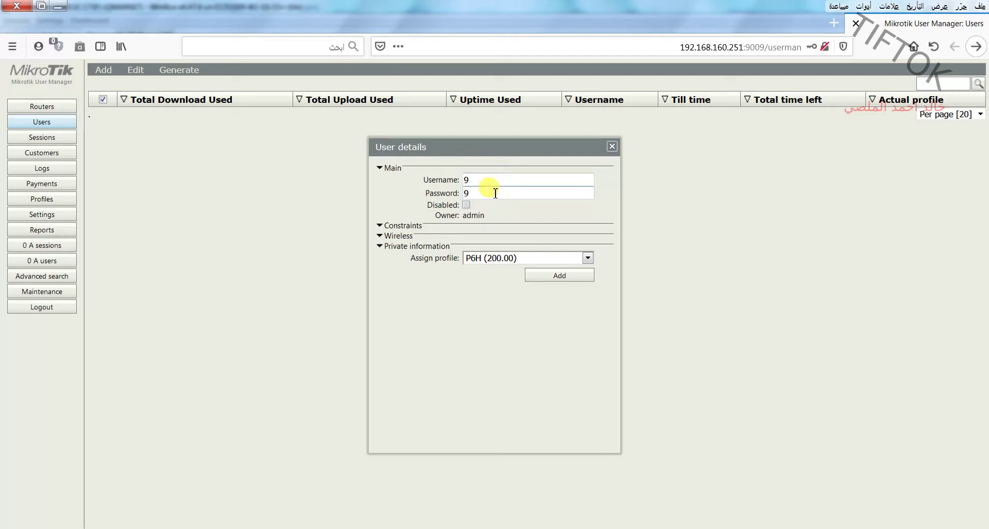
{"action": "left_click", "coordinate": [542, 278]}
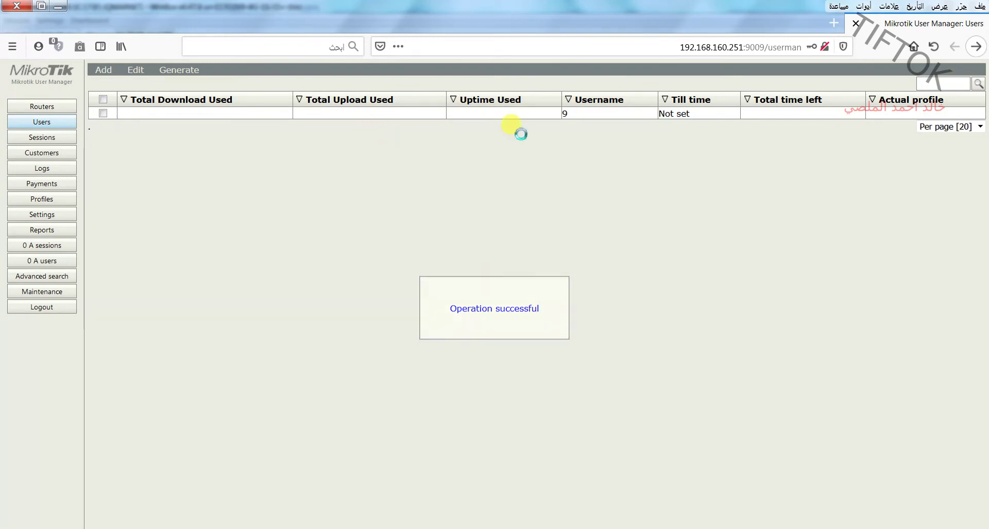
{"action": "left_click", "coordinate": [951, 83]}
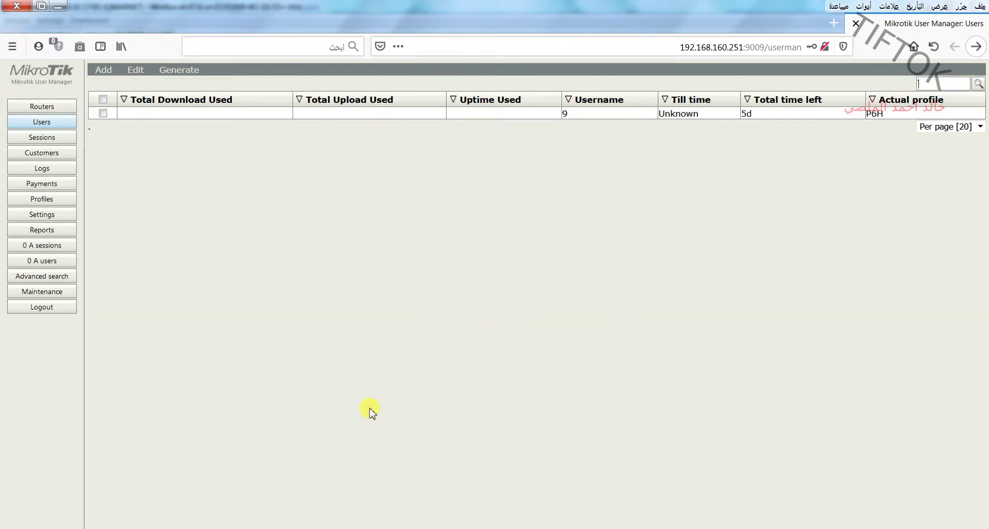
{"action": "key", "text": "alt+Tab"}
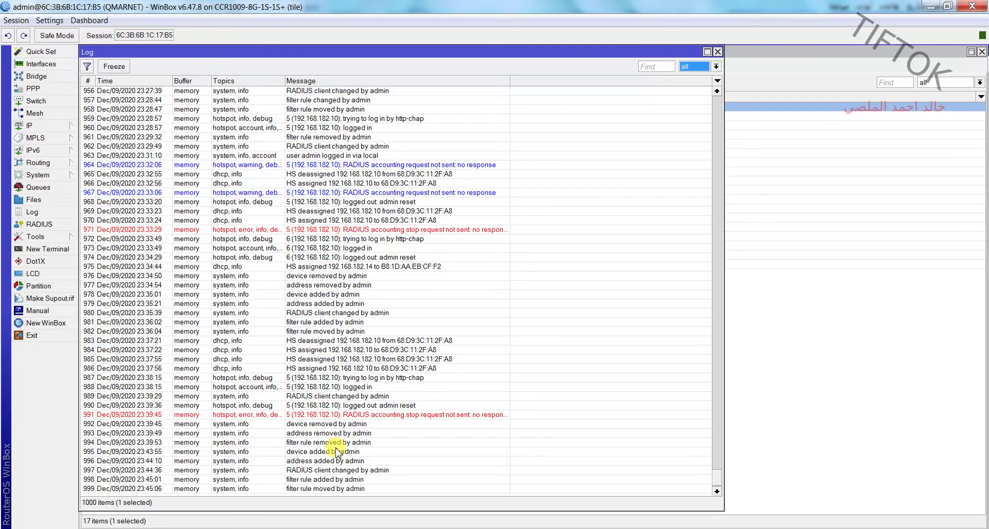